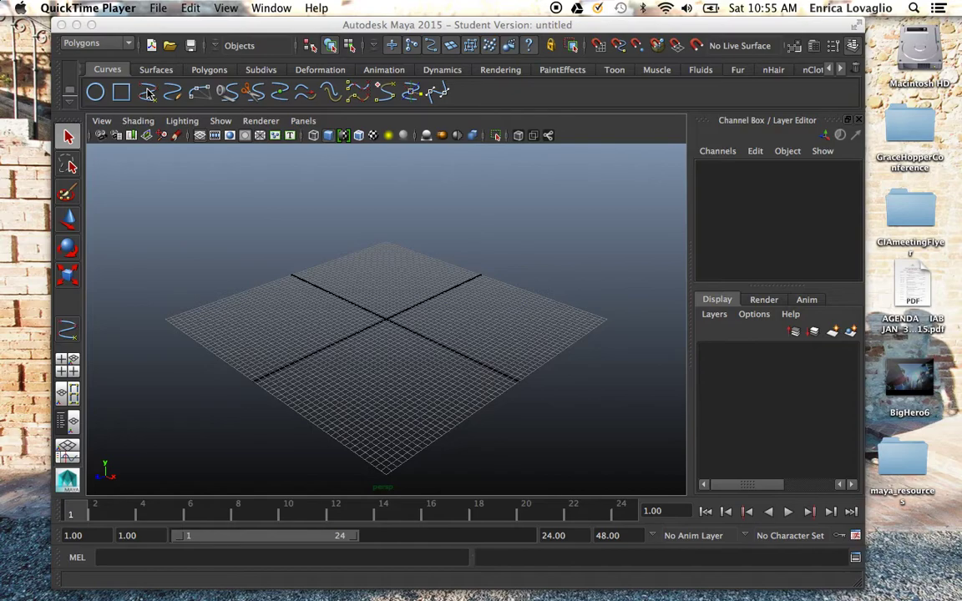
Step: Bring the Maya 2015 window to the front
{"action": "left_click", "coordinate": [165, 26]}
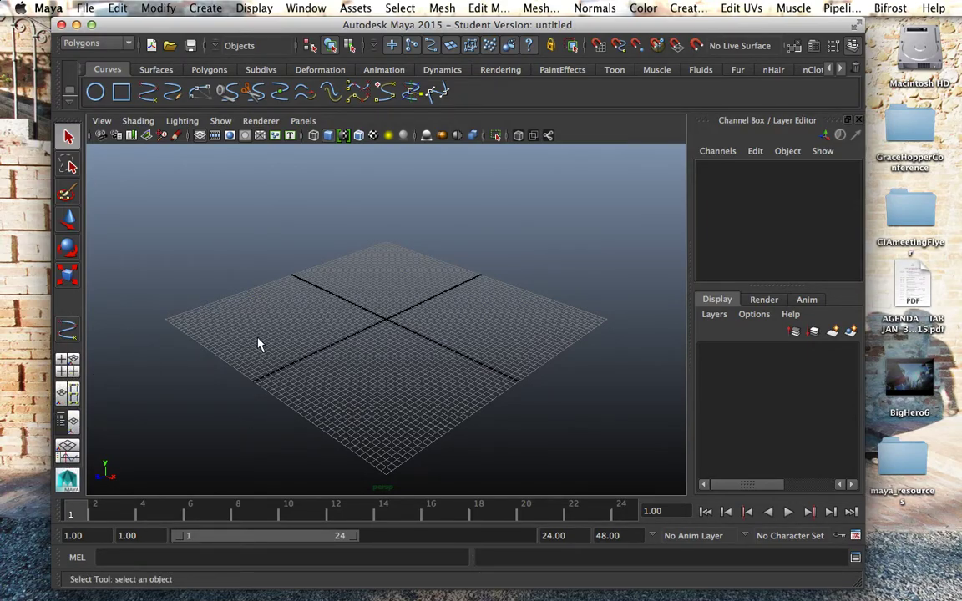
{"action": "left_click", "coordinate": [68, 365]}
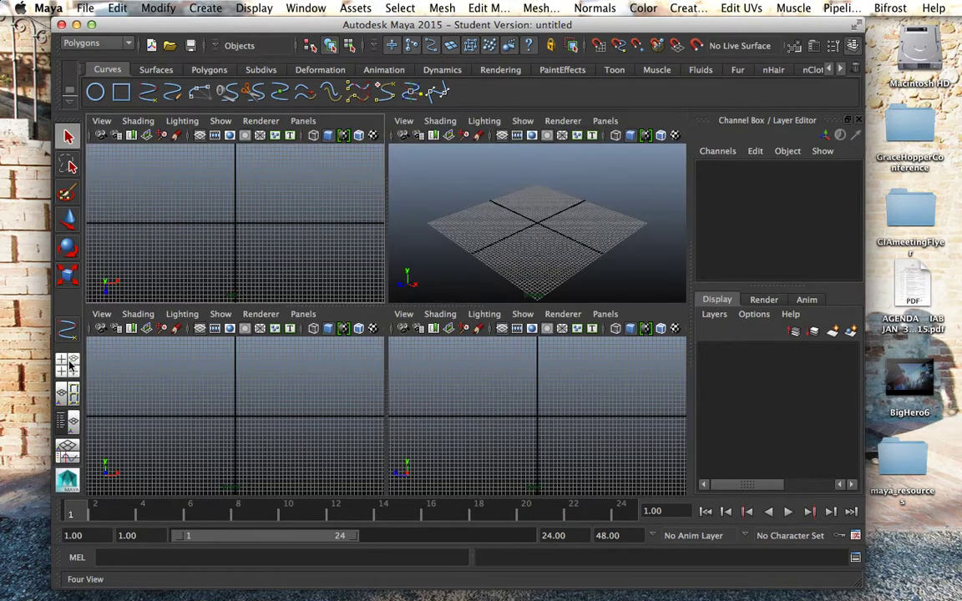
{"action": "key", "text": "space"}
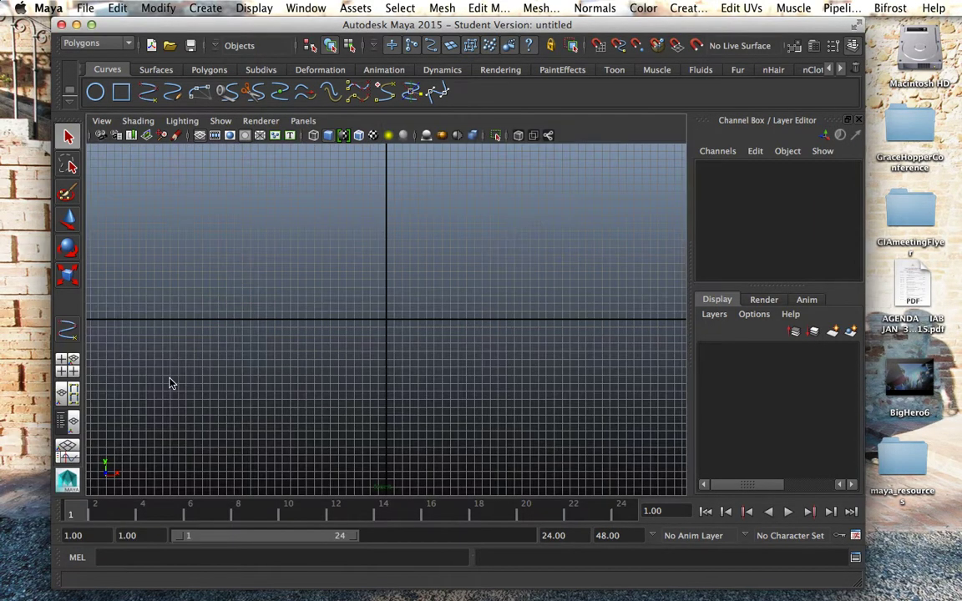
{"action": "key", "text": "space"}
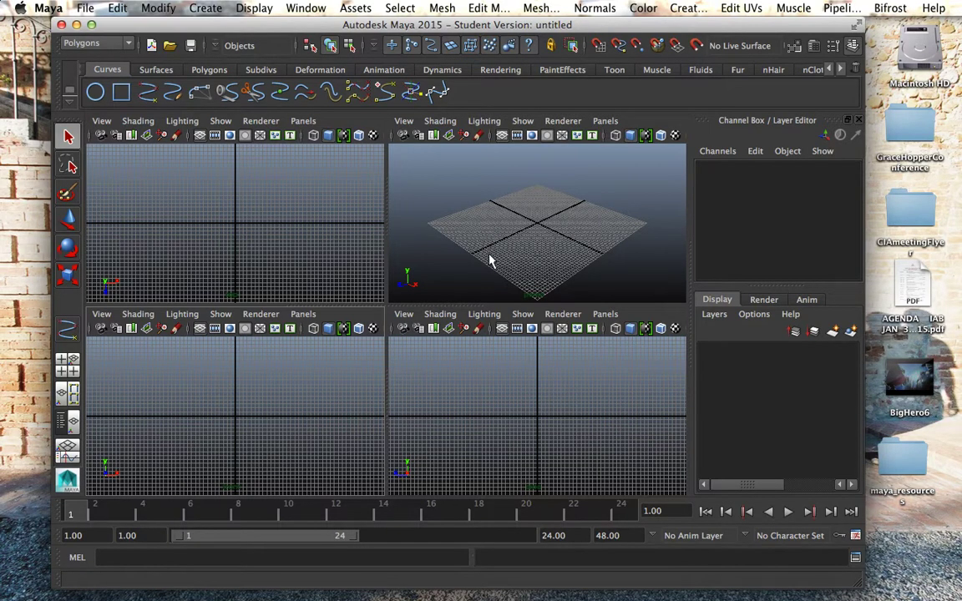
{"action": "key", "text": "space"}
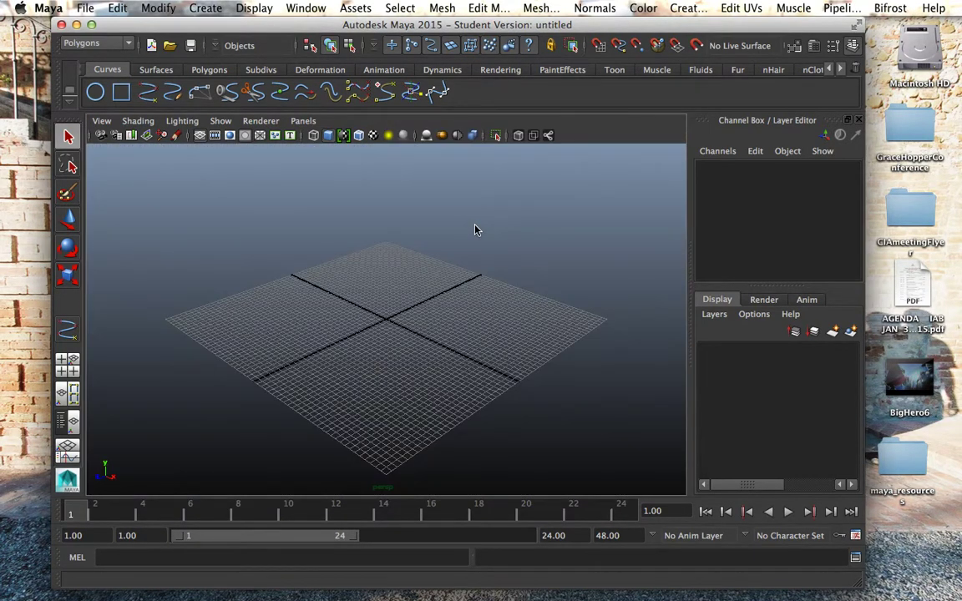
{"action": "key", "text": "space"}
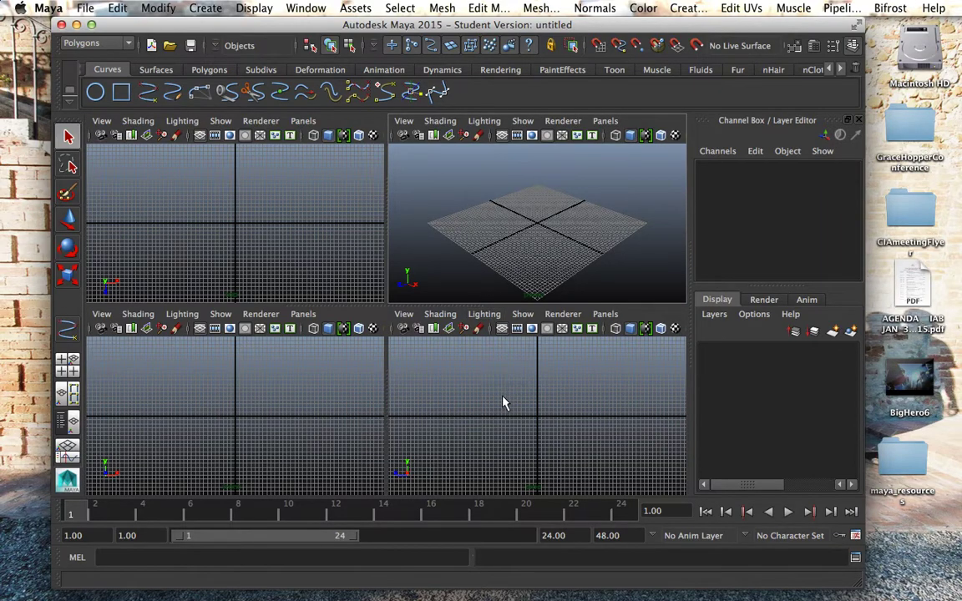
{"action": "key", "text": "space"}
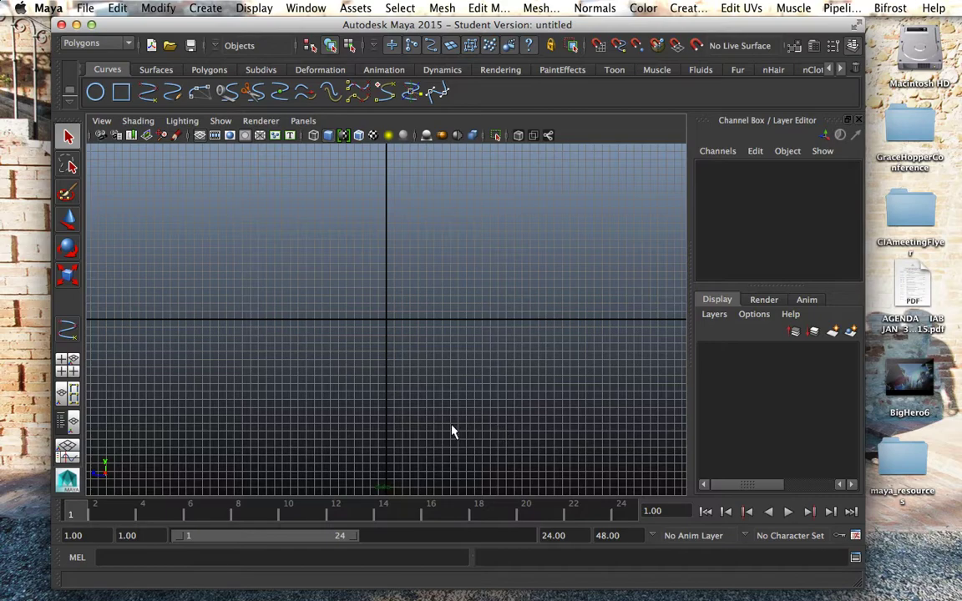
{"action": "key", "text": "space"}
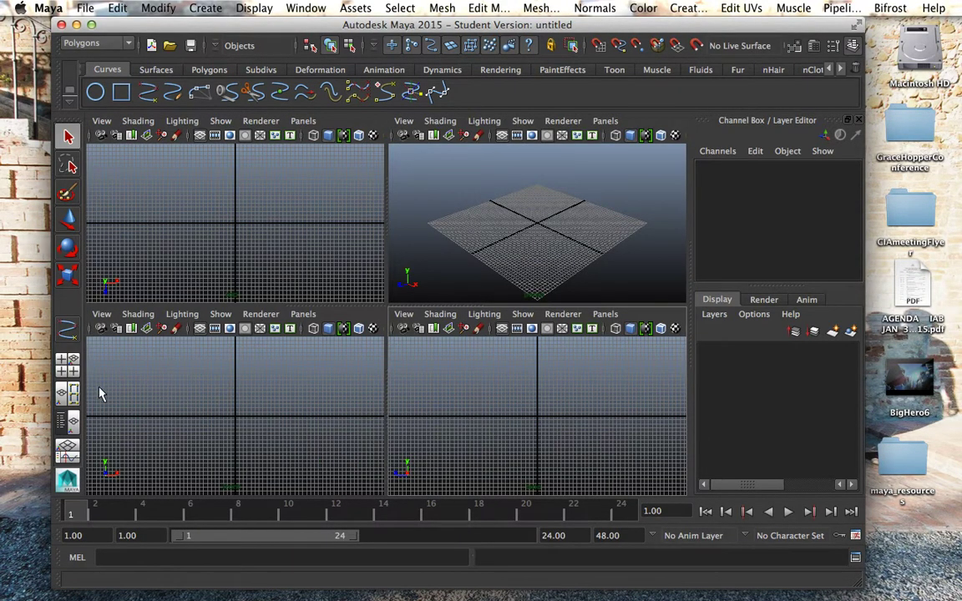
Step: Switch to the Persp/Outliner layout and widen the Outliner panel
{"action": "left_click", "coordinate": [65, 421]}
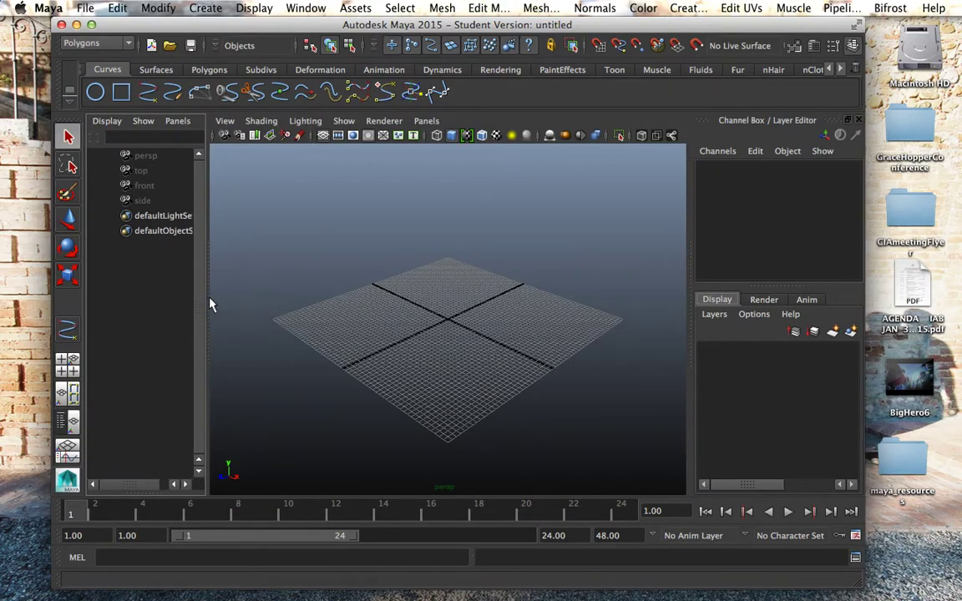
{"action": "left_click_drag", "start_coordinate": [210, 305], "coordinate": [235, 305]}
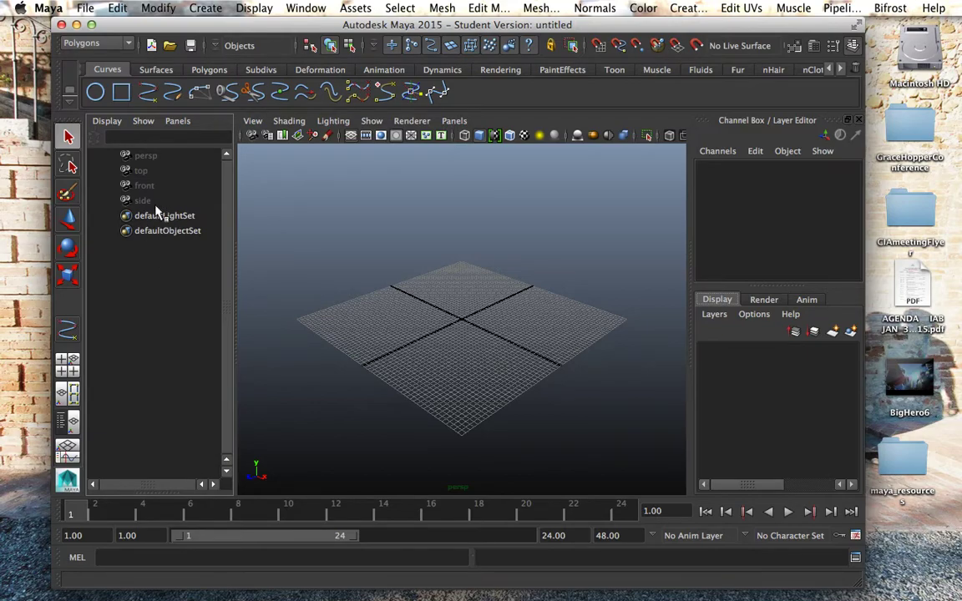
Step: Cycle through the Polygons, Animation, Rendering and Dynamics shelves, ending back on Polygons
{"action": "left_click", "coordinate": [213, 72]}
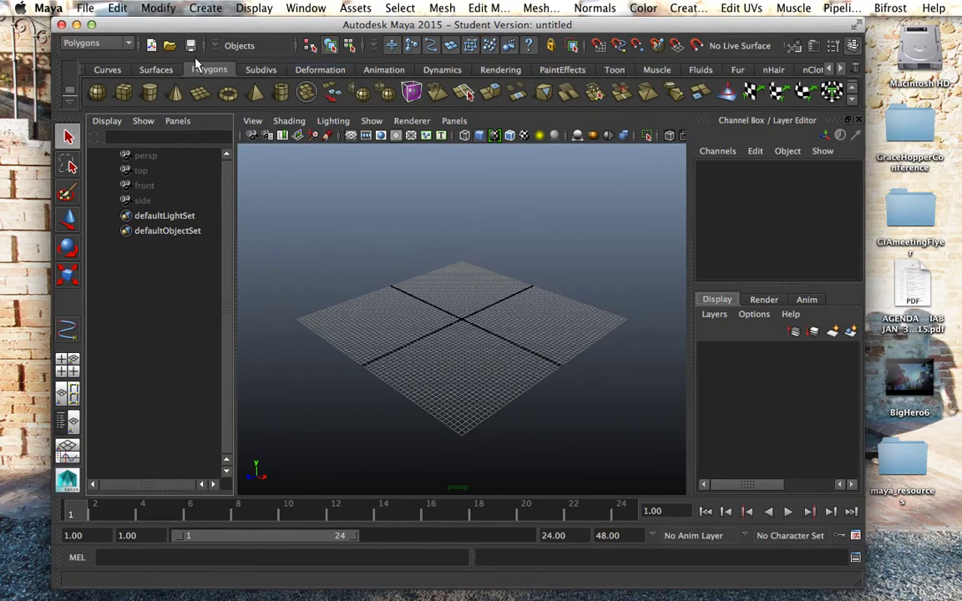
{"action": "left_click", "coordinate": [388, 72]}
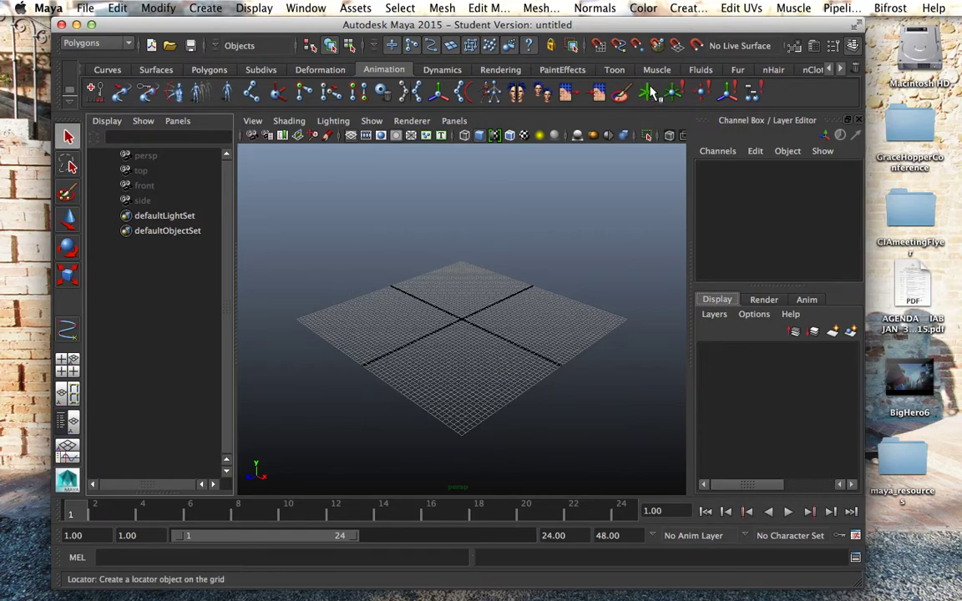
{"action": "left_click", "coordinate": [500, 72]}
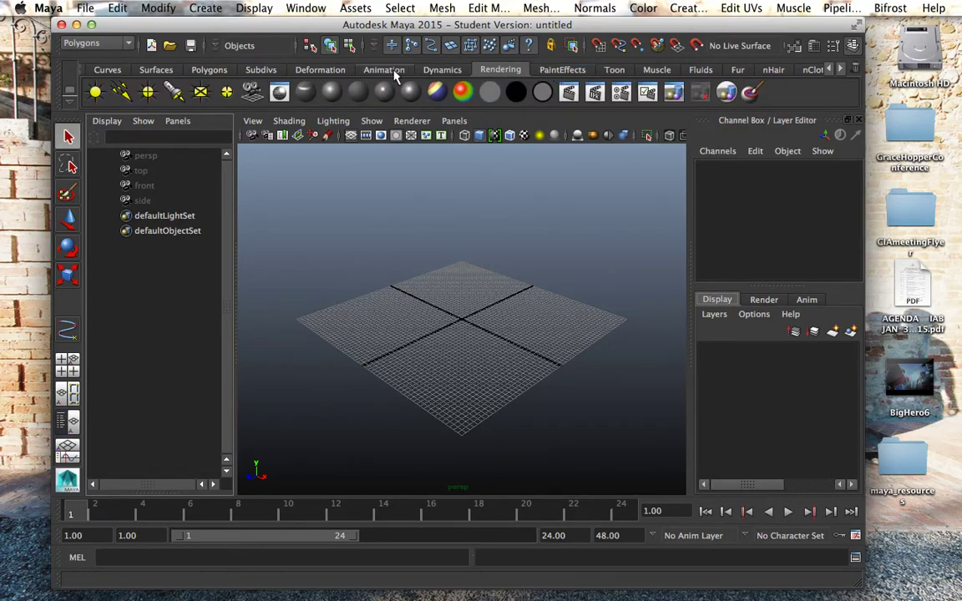
{"action": "left_click", "coordinate": [426, 72]}
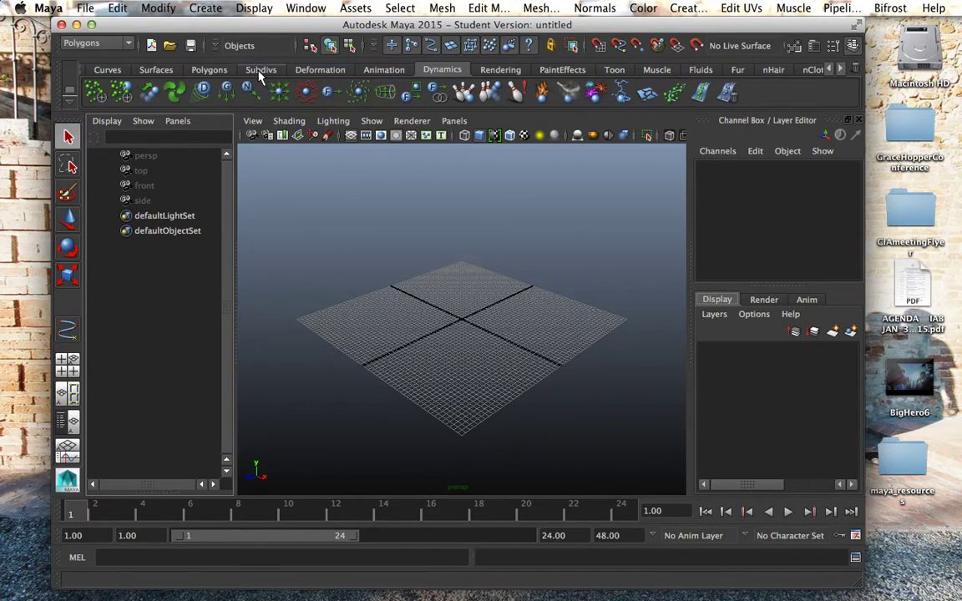
{"action": "left_click", "coordinate": [210, 71]}
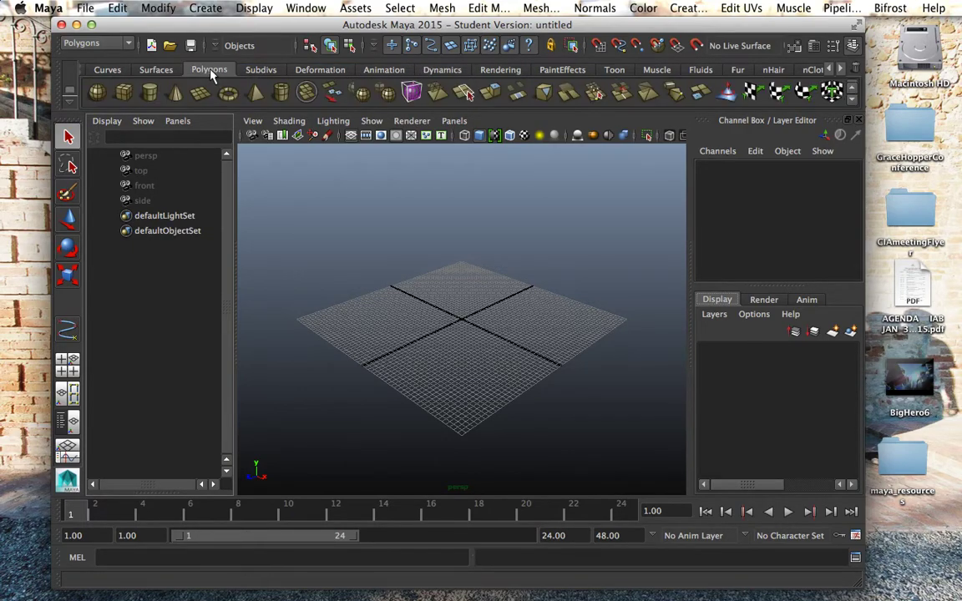
Step: Create a polygon cube and move it to Translate 5.28, 5.367, 5.64
{"action": "left_click", "coordinate": [117, 96]}
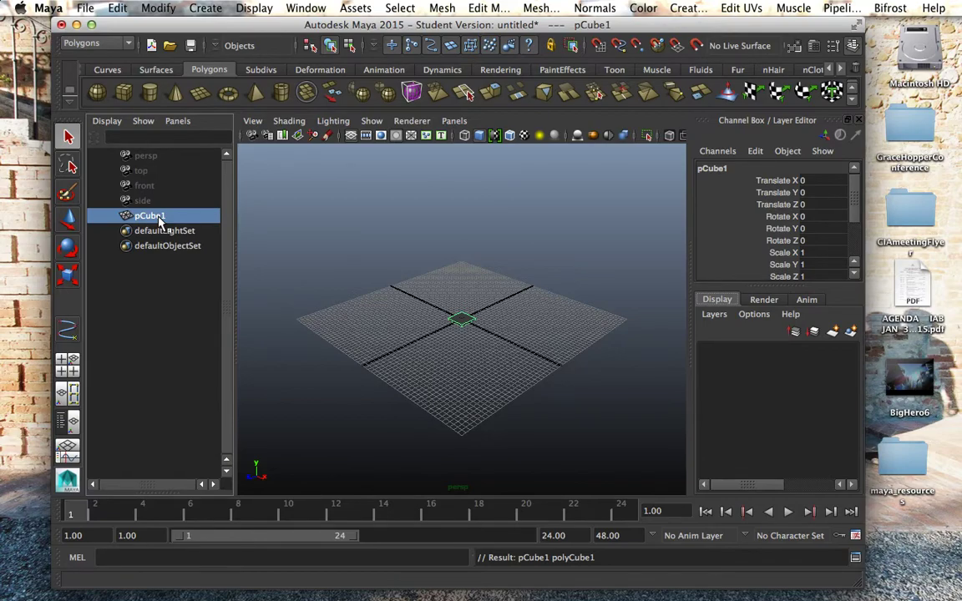
{"action": "key", "text": "w"}
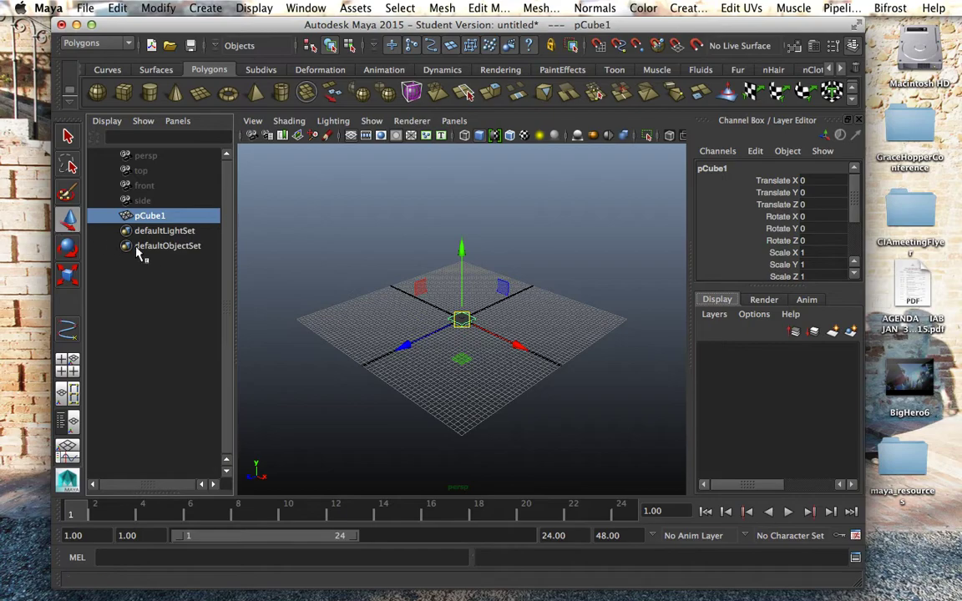
{"action": "left_click_drag", "start_coordinate": [464, 247], "coordinate": [462, 203]}
{"action": "left_click", "coordinate": [457, 231]}
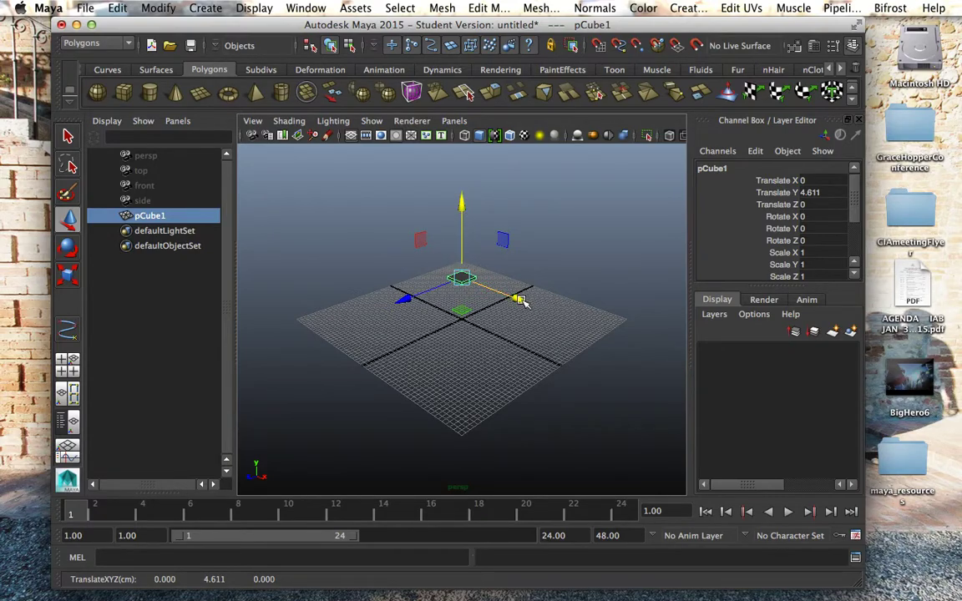
{"action": "left_click_drag", "start_coordinate": [519, 301], "coordinate": [568, 317]}
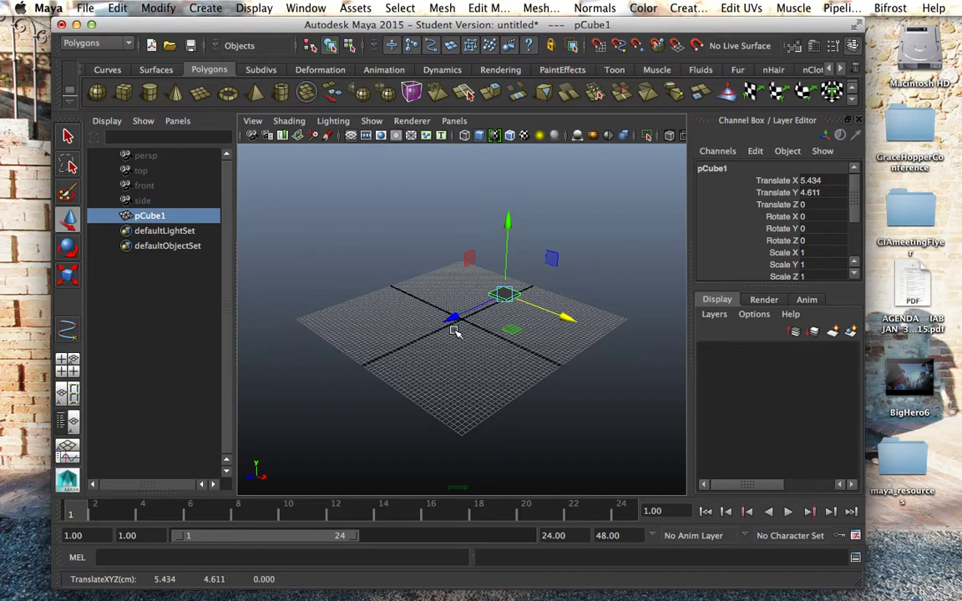
{"action": "left_click_drag", "start_coordinate": [452, 320], "coordinate": [399, 359]}
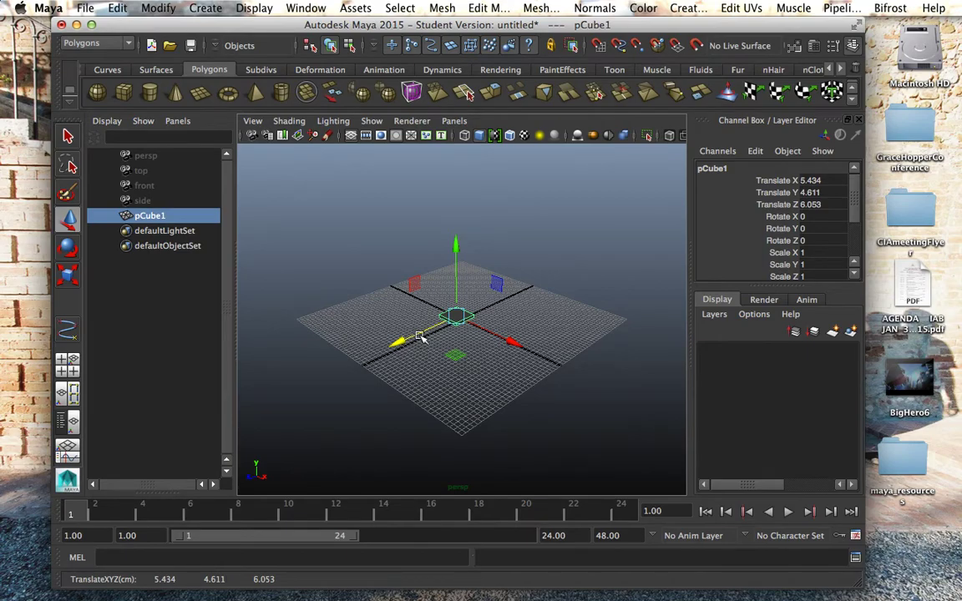
{"action": "mouse_move", "coordinate": [461, 318]}
{"action": "left_mouse_down"}
{"action": "mouse_move", "coordinate": [497, 292]}
{"action": "mouse_move", "coordinate": [433, 318]}
{"action": "mouse_move", "coordinate": [479, 350]}
{"action": "mouse_move", "coordinate": [492, 324]}
{"action": "mouse_move", "coordinate": [458, 308]}
{"action": "left_mouse_up"}
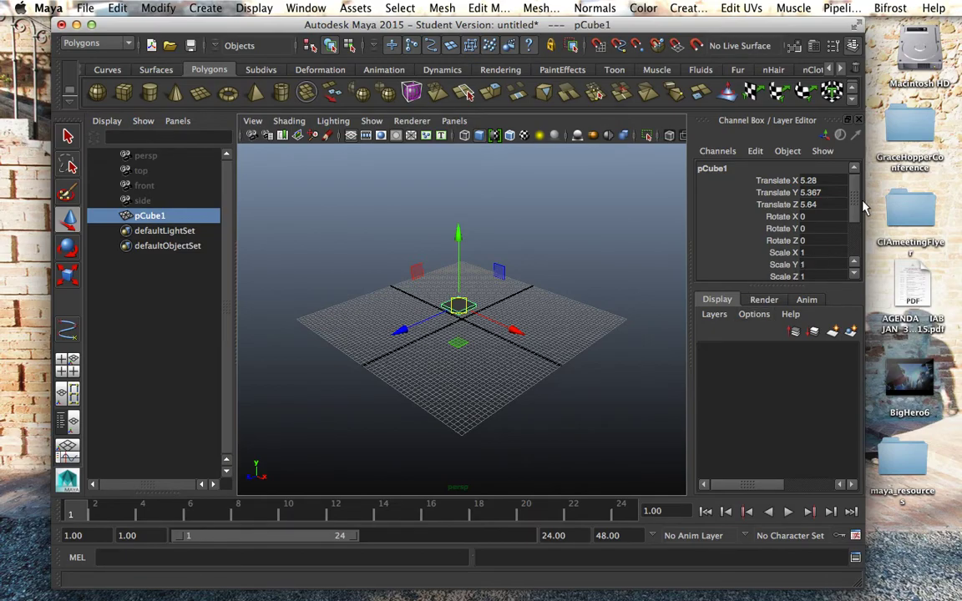
Step: Push pCube1 along X to 10.862 and scroll the Channel Box to INPUTS
{"action": "left_click_drag", "start_coordinate": [852, 204], "coordinate": [812, 188]}
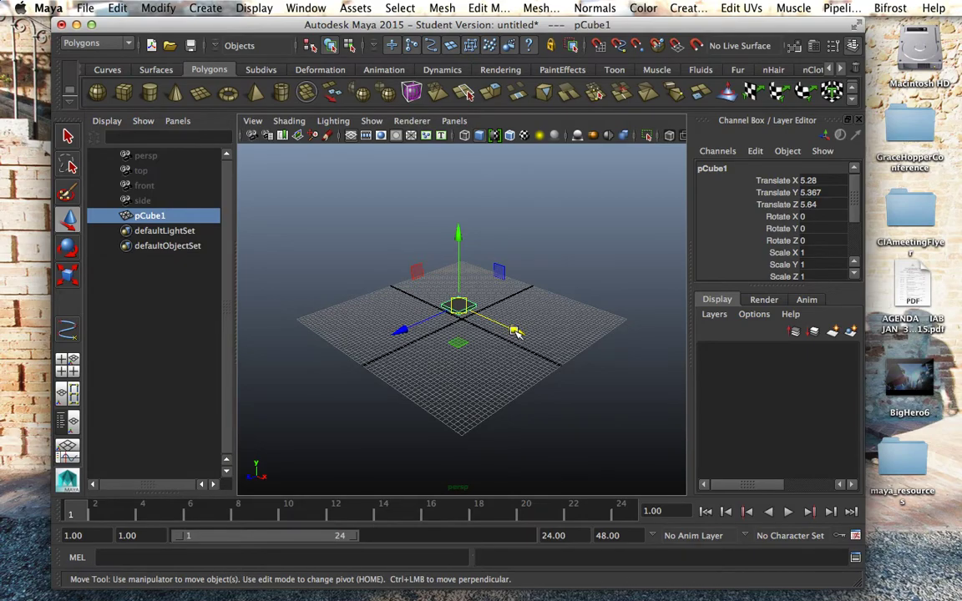
{"action": "left_click_drag", "start_coordinate": [515, 331], "coordinate": [568, 354]}
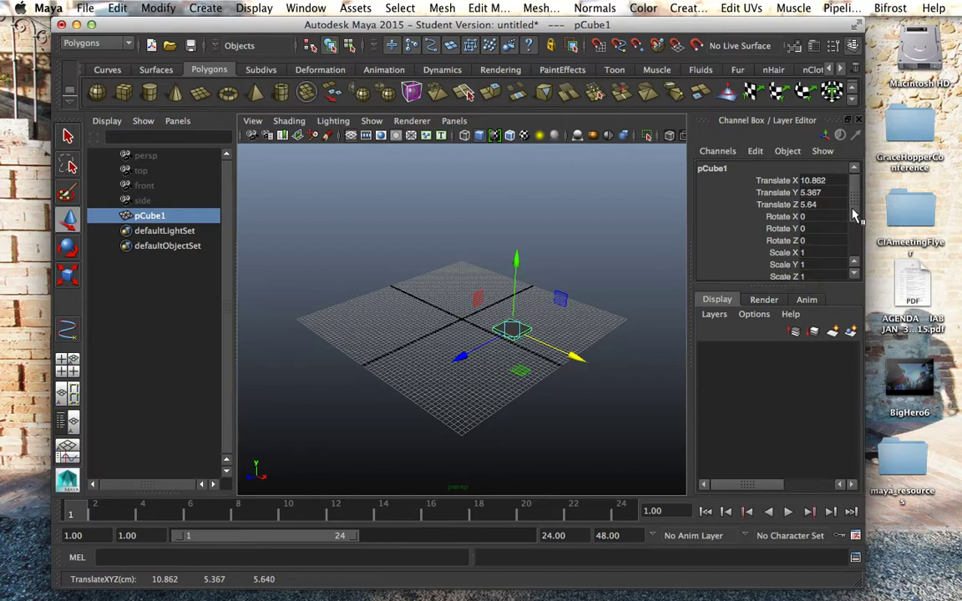
{"action": "left_click_drag", "start_coordinate": [854, 209], "coordinate": [853, 248]}
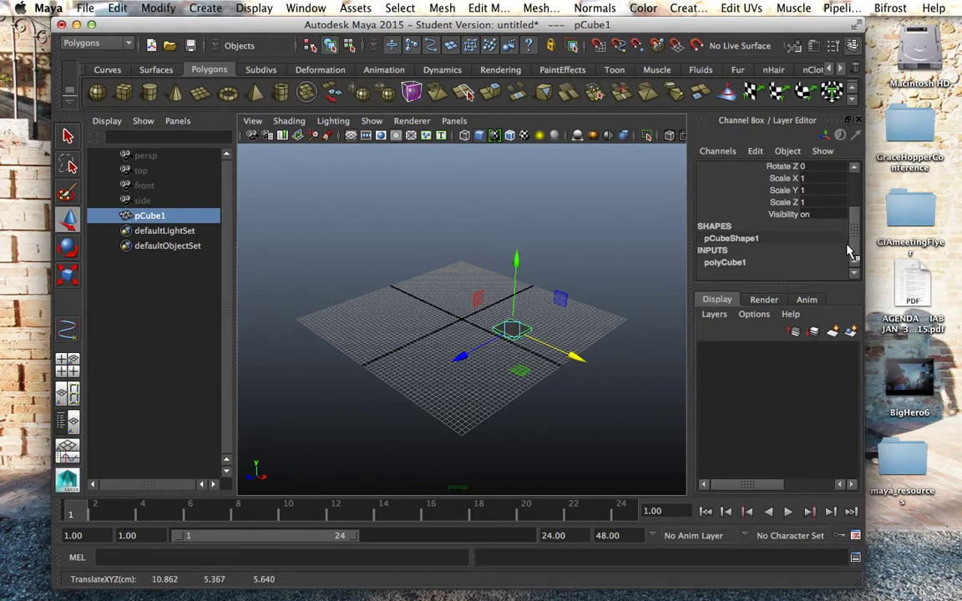
Step: Expand polyCube1 in the Channel Box and set the cube's Height to 2
{"action": "left_click", "coordinate": [730, 264]}
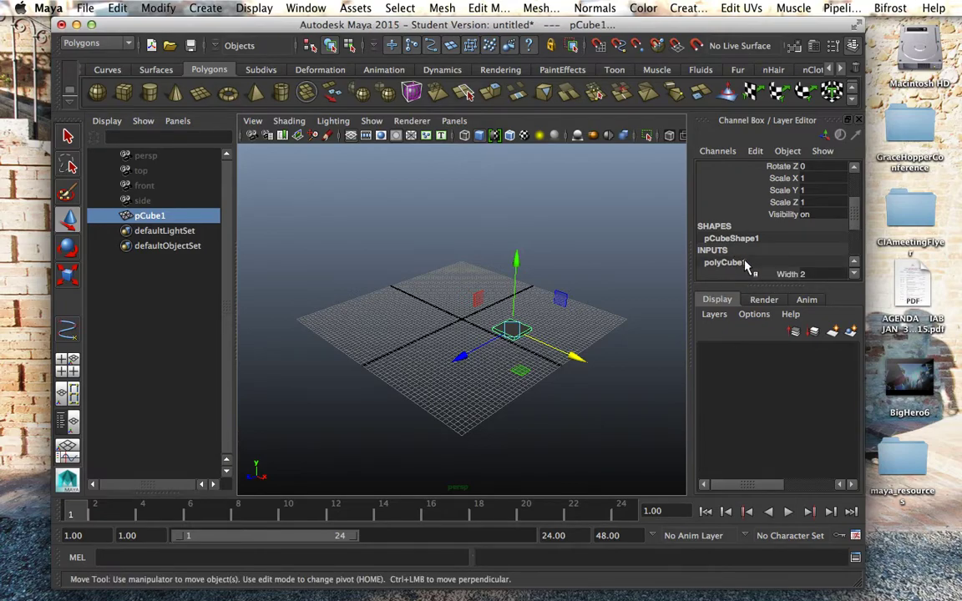
{"action": "left_click_drag", "start_coordinate": [853, 206], "coordinate": [854, 242]}
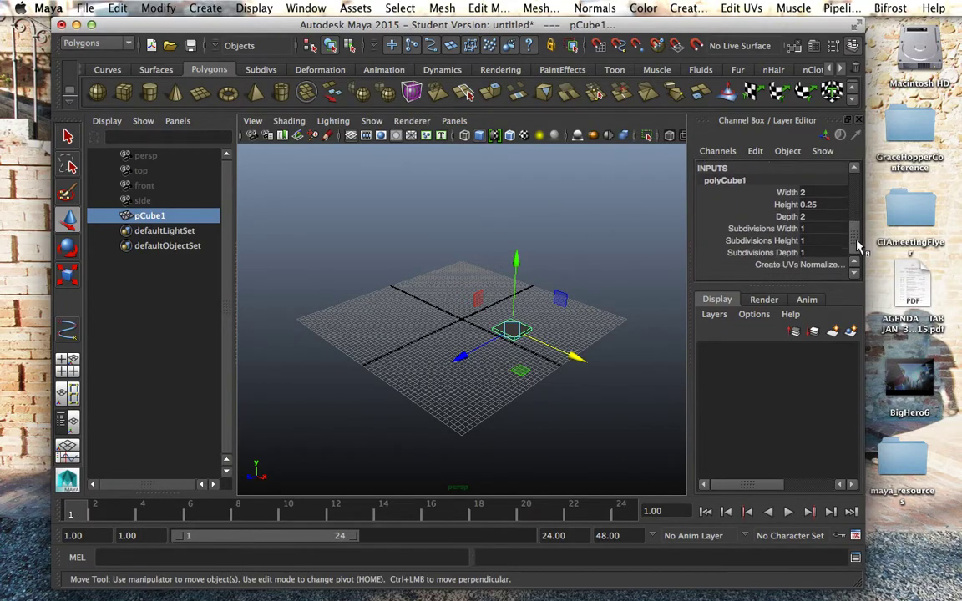
{"action": "left_click", "coordinate": [816, 227]}
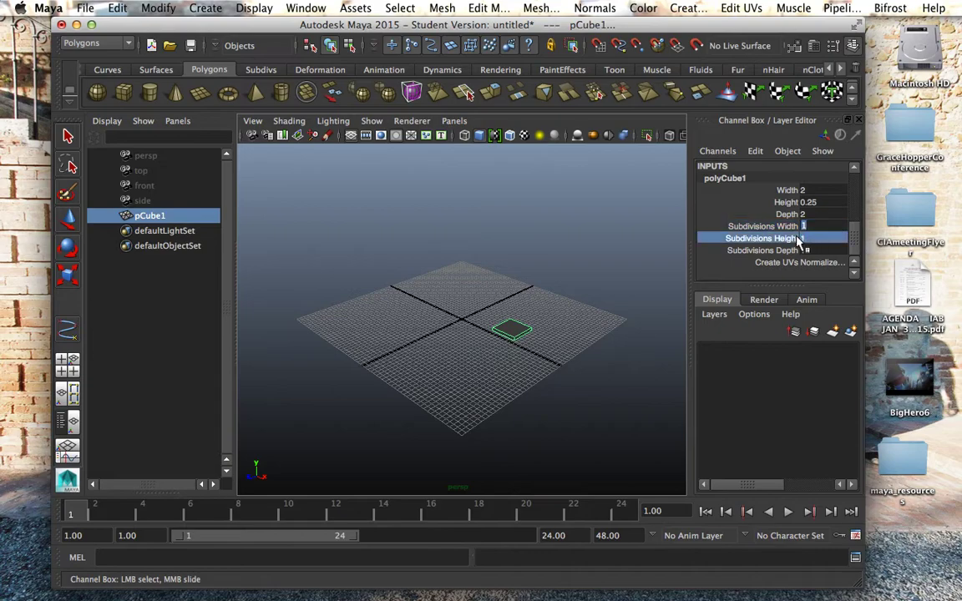
{"action": "left_click", "coordinate": [810, 239]}
{"action": "left_click", "coordinate": [811, 250]}
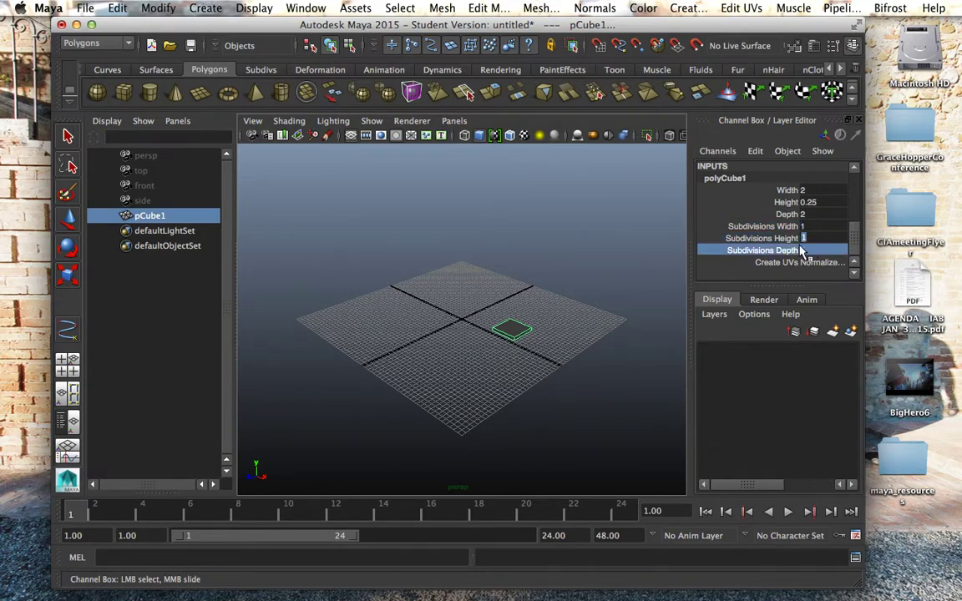
{"action": "double_click", "coordinate": [810, 202]}
{"action": "type", "text": "2"}
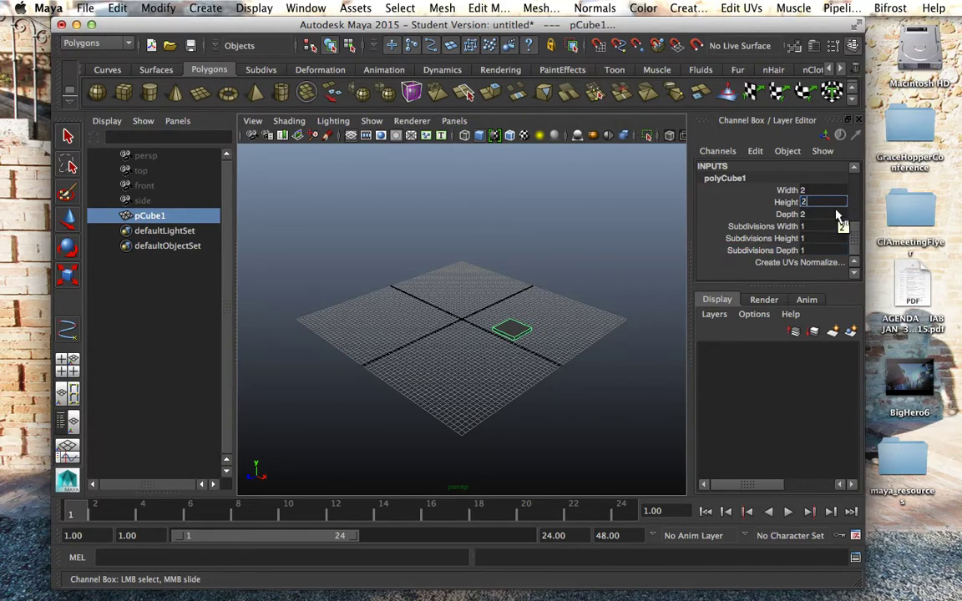
{"action": "key", "text": "Return"}
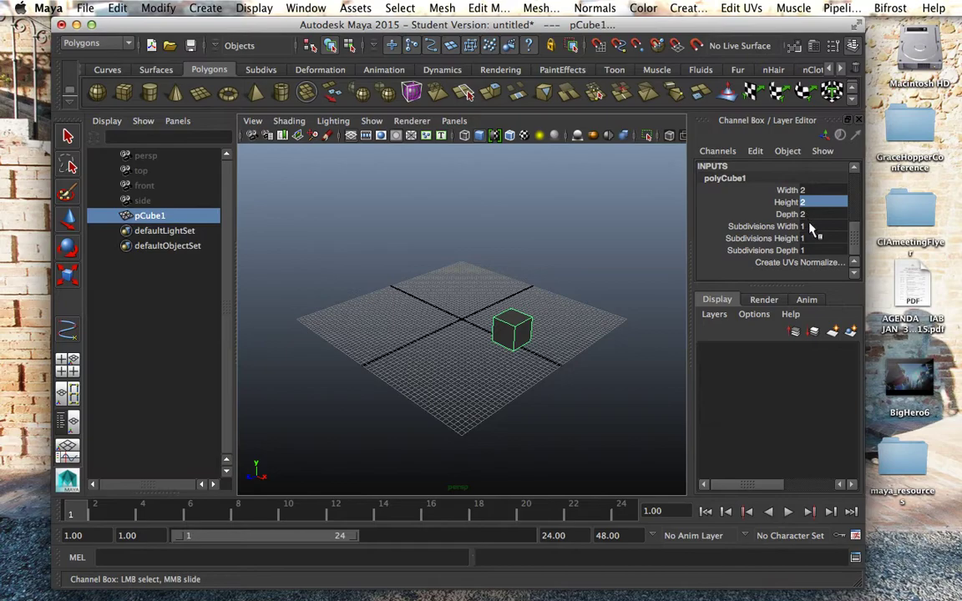
Step: Set Subdivisions Width, Height and Depth to 3 each
{"action": "left_click", "coordinate": [806, 227]}
{"action": "double_click", "coordinate": [807, 226]}
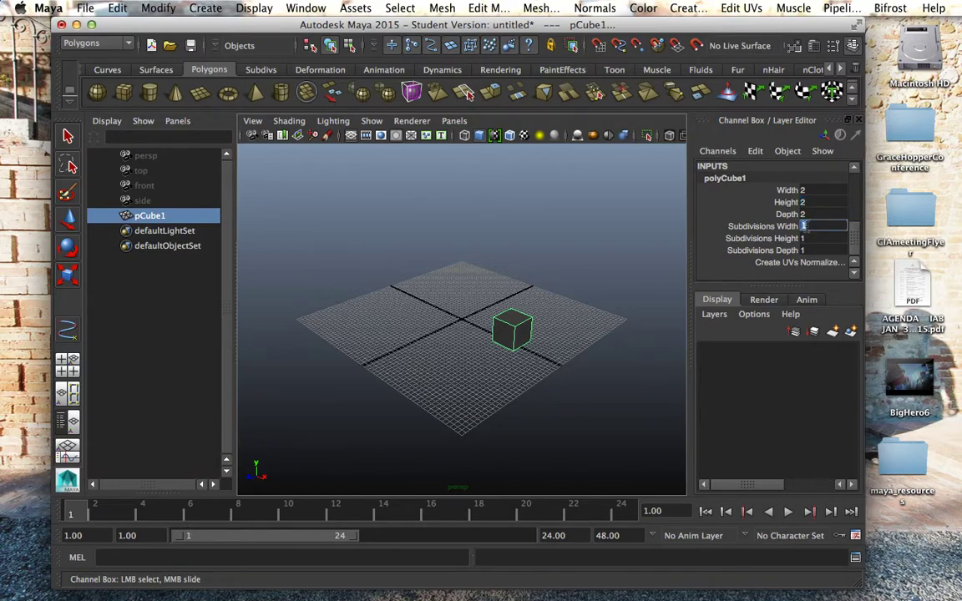
{"action": "type", "text": "3"}
{"action": "key", "text": "Return"}
{"action": "double_click", "coordinate": [803, 238]}
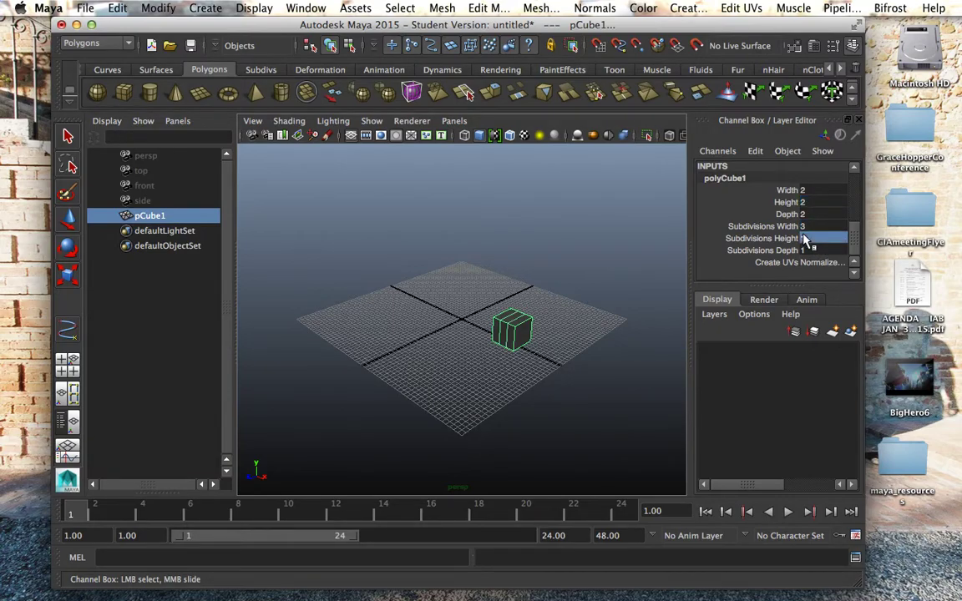
{"action": "type", "text": "3"}
{"action": "key", "text": "Tab"}
{"action": "type", "text": "3"}
{"action": "key", "text": "Return"}
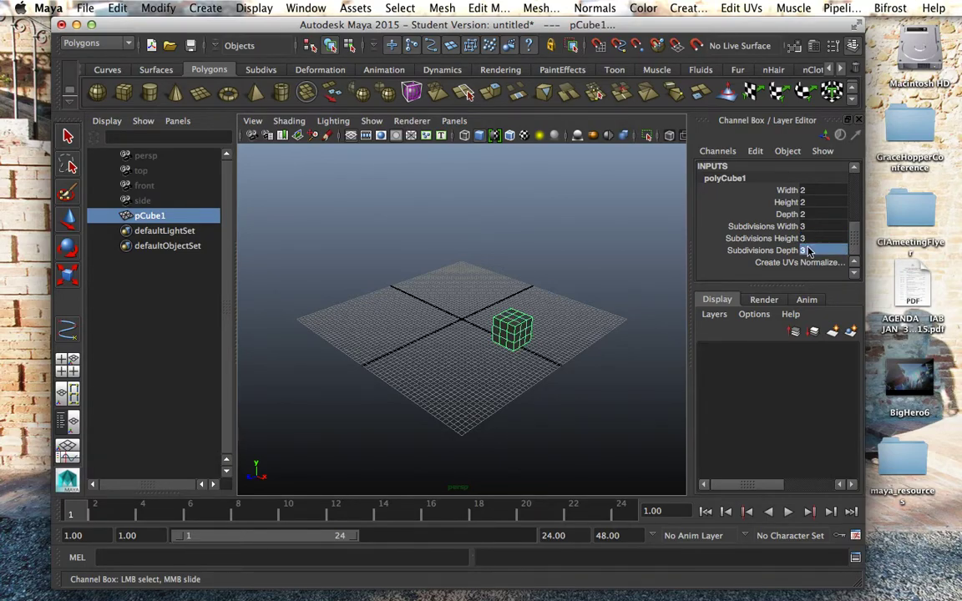
Step: Zoom, pan and orbit the perspective view around the cube
{"action": "scroll", "coordinate": [576, 316], "scroll_direction": "up", "scroll_amount": 5}
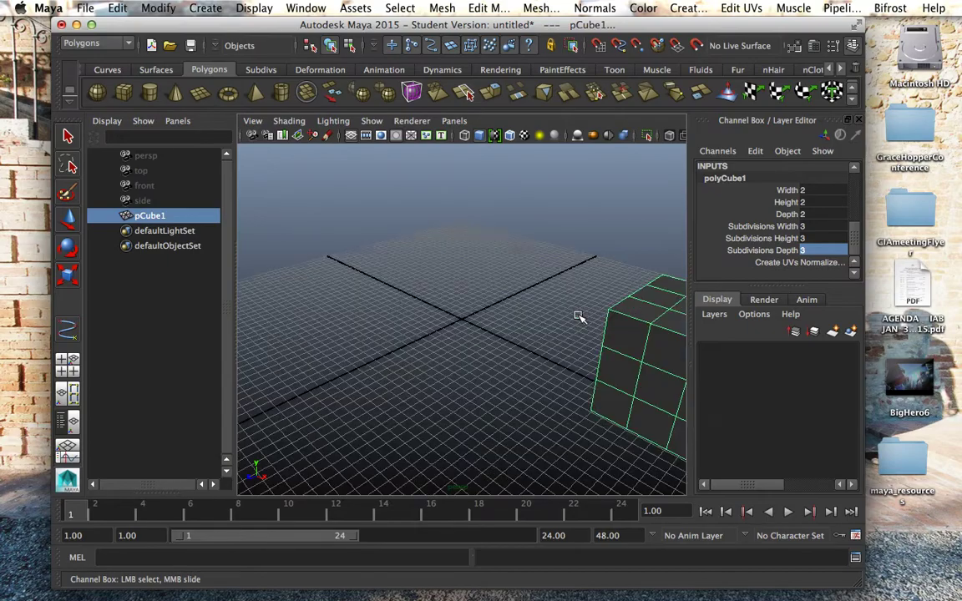
{"action": "scroll", "coordinate": [576, 315], "scroll_direction": "down", "scroll_amount": 3}
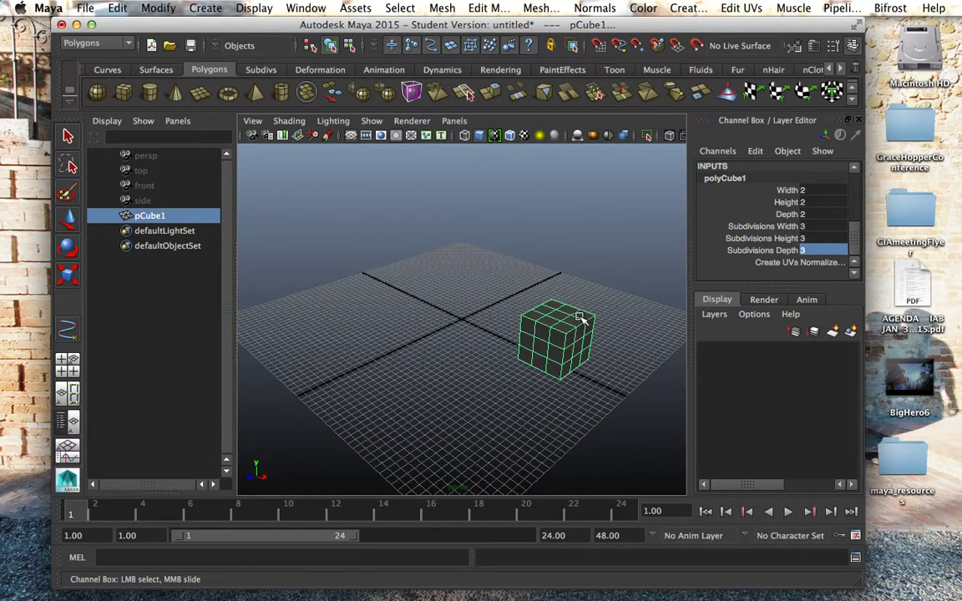
{"action": "scroll", "coordinate": [580, 317], "scroll_direction": "up", "scroll_amount": 5}
{"action": "scroll", "coordinate": [580, 317], "scroll_direction": "down", "scroll_amount": 8}
{"action": "scroll", "coordinate": [579, 317], "scroll_direction": "up", "scroll_amount": 6}
{"action": "scroll", "coordinate": [580, 317], "scroll_direction": "down", "scroll_amount": 3}
{"action": "scroll", "coordinate": [582, 316], "scroll_direction": "up", "scroll_amount": 5}
{"action": "scroll", "coordinate": [582, 317], "scroll_direction": "down", "scroll_amount": 7}
{"action": "scroll", "coordinate": [582, 317], "scroll_direction": "up", "scroll_amount": 7}
{"action": "scroll", "coordinate": [582, 316], "scroll_direction": "down", "scroll_amount": 5}
{"action": "scroll", "coordinate": [582, 316], "scroll_direction": "up", "scroll_amount": 5}
{"action": "scroll", "coordinate": [582, 315], "scroll_direction": "down", "scroll_amount": 5}
{"action": "scroll", "coordinate": [582, 315], "scroll_direction": "up", "scroll_amount": 4}
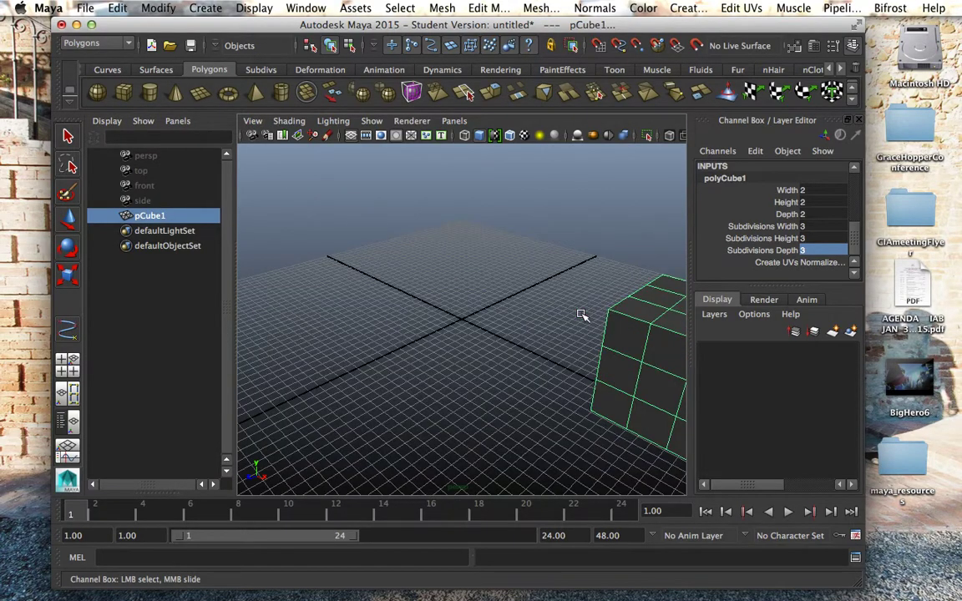
{"action": "scroll", "coordinate": [582, 315], "scroll_direction": "down", "scroll_amount": 4}
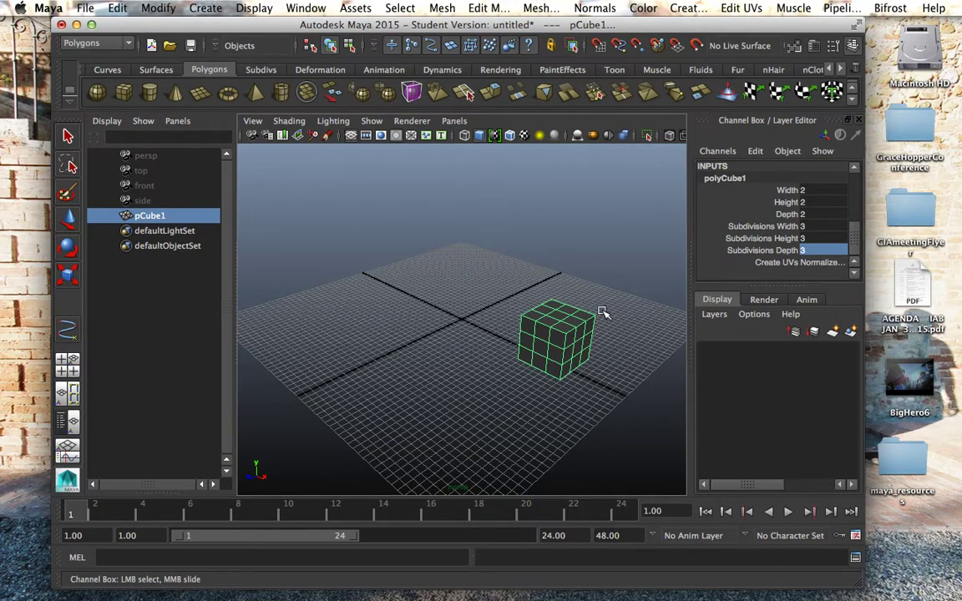
{"action": "middle_click_drag", "start_coordinate": [608, 305], "coordinate": [528, 305], "text": "alt"}
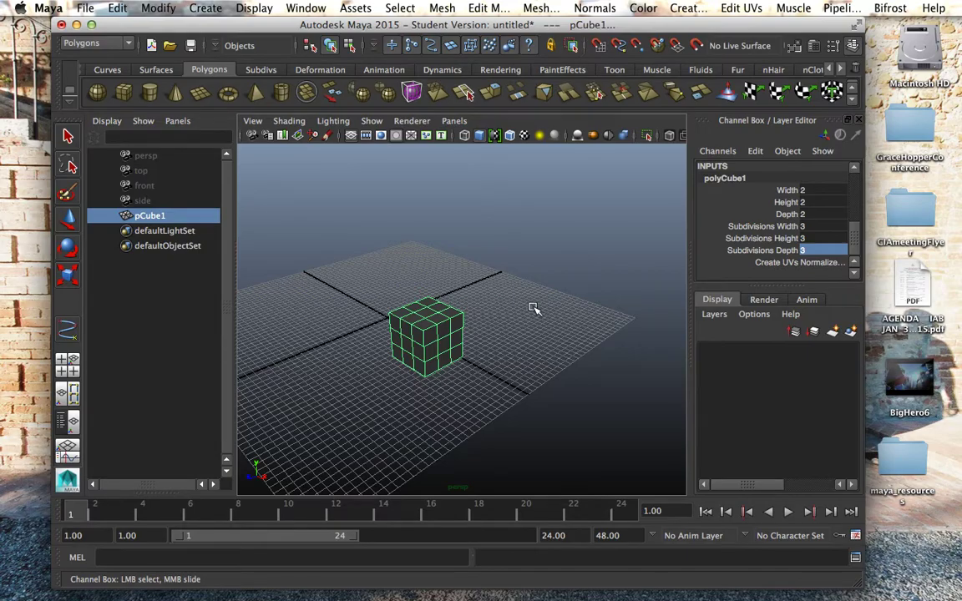
{"action": "mouse_move", "coordinate": [535, 309]}
{"action": "left_mouse_down", "text": "alt"}
{"action": "mouse_move", "coordinate": [534, 320]}
{"action": "mouse_move", "coordinate": [522, 286]}
{"action": "mouse_move", "coordinate": [542, 313]}
{"action": "mouse_move", "coordinate": [550, 281]}
{"action": "mouse_move", "coordinate": [567, 333]}
{"action": "mouse_move", "coordinate": [545, 288]}
{"action": "mouse_move", "coordinate": [549, 305]}
{"action": "left_mouse_up", "text": "alt"}
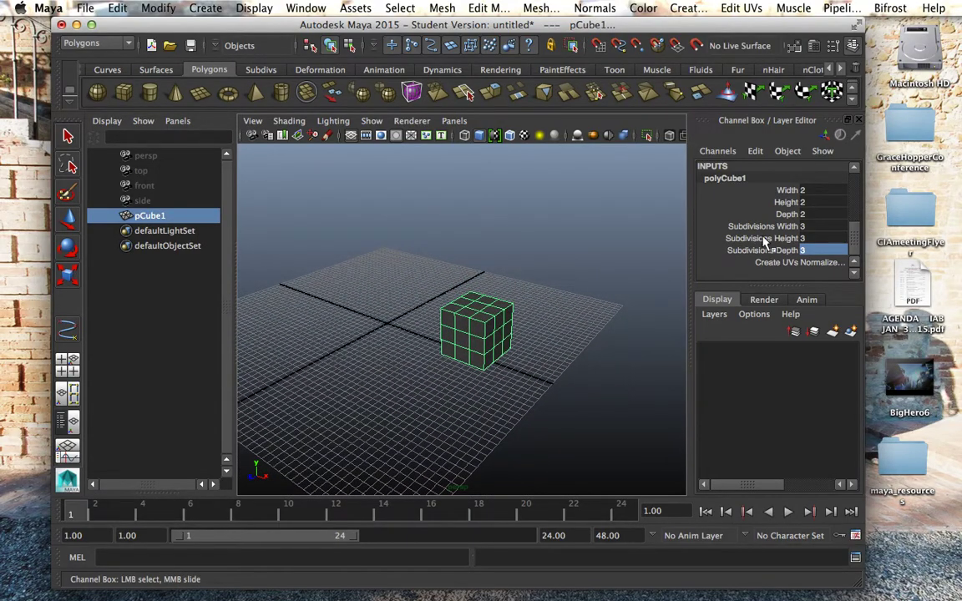
{"action": "scroll", "coordinate": [764, 179], "scroll_direction": "up", "scroll_amount": 5}
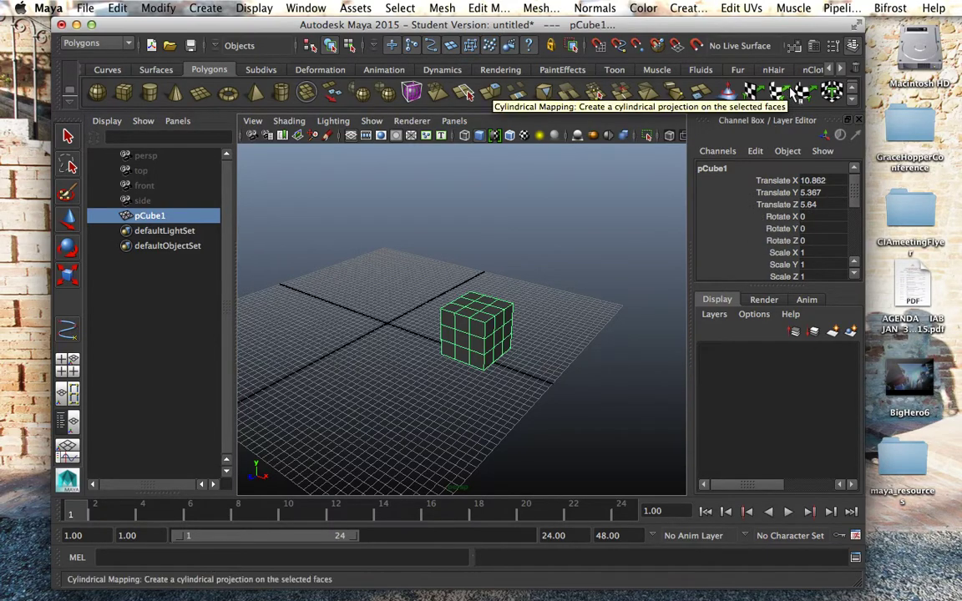
Step: Toggle the Channel Box off, on and off, then show the Attribute Editor
{"action": "left_click", "coordinate": [852, 46]}
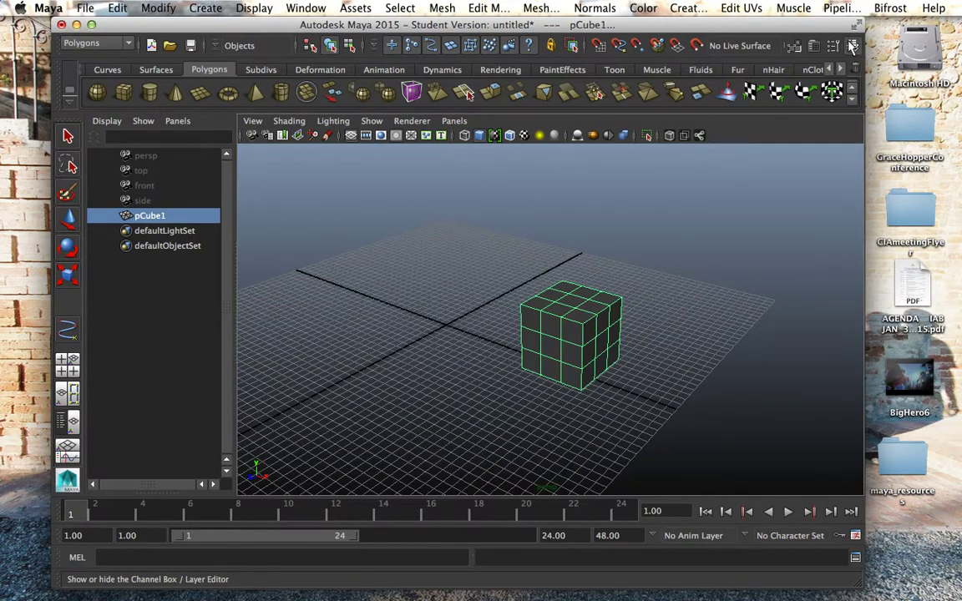
{"action": "left_click", "coordinate": [852, 46]}
{"action": "left_click", "coordinate": [852, 46]}
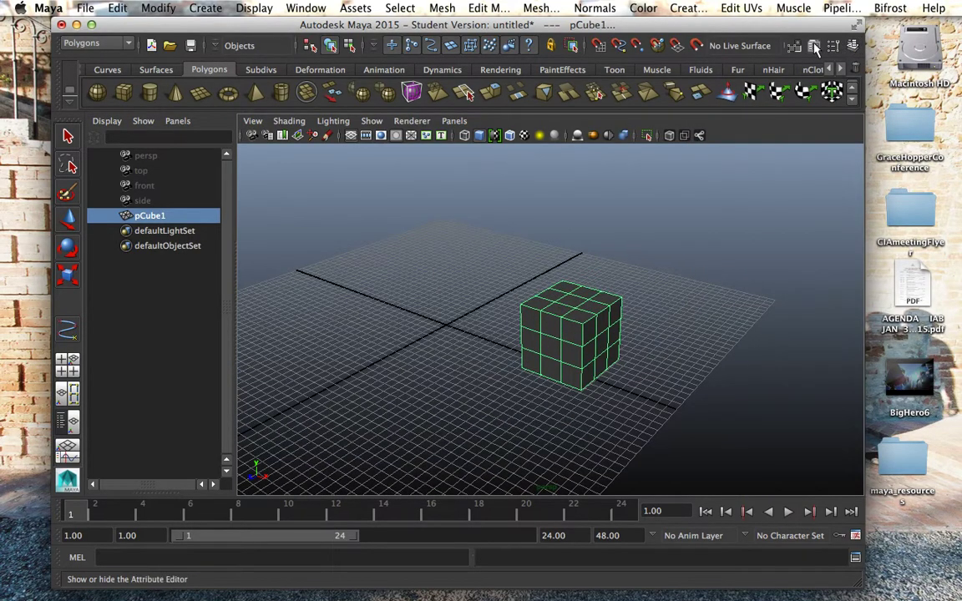
{"action": "left_click", "coordinate": [815, 47]}
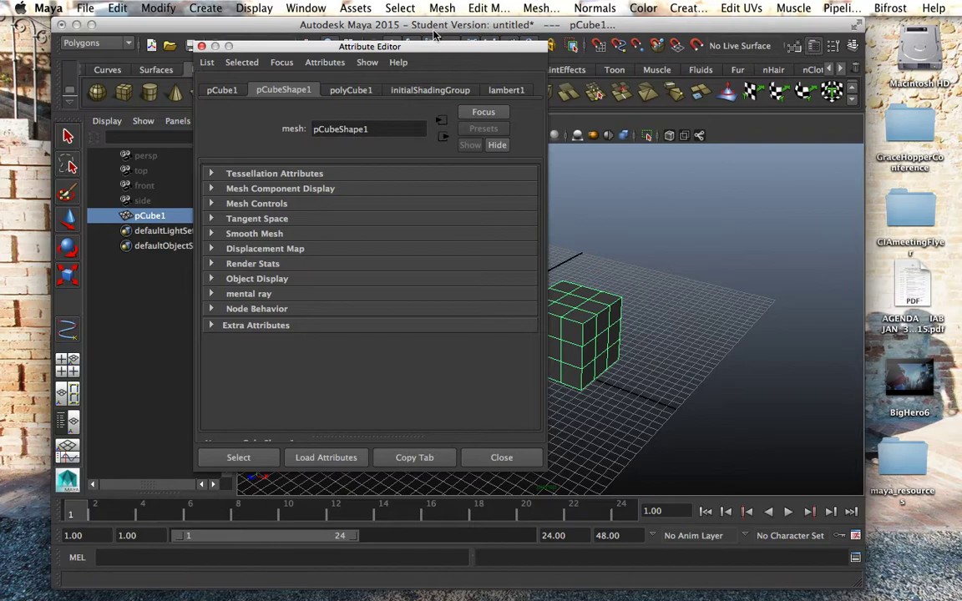
Step: In the Attribute Editor's polyCube1 tab, set Width, Height and Depth to 3, then close it
{"action": "left_click_drag", "start_coordinate": [415, 50], "coordinate": [873, 67]}
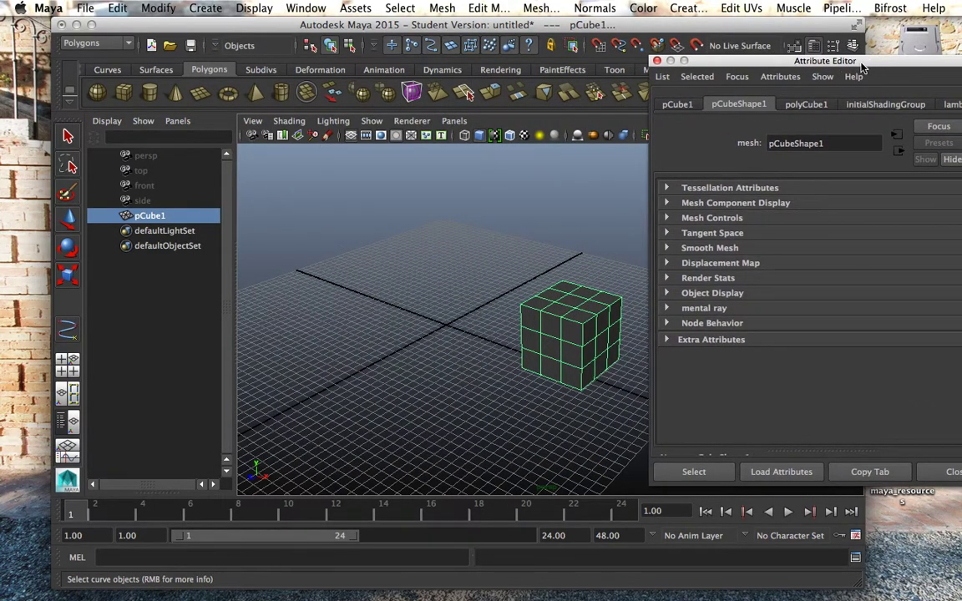
{"action": "left_click", "coordinate": [821, 106]}
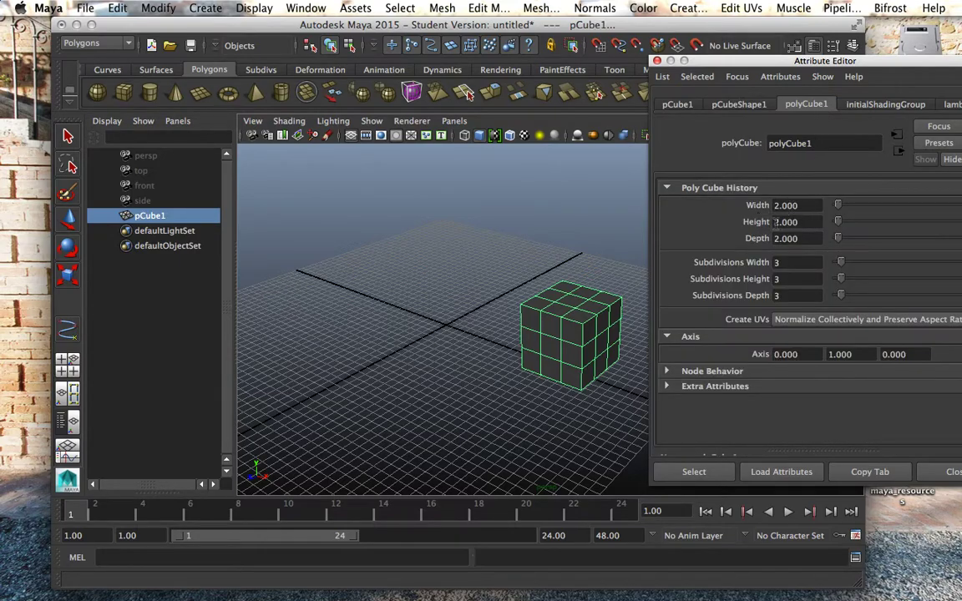
{"action": "left_click", "coordinate": [768, 205]}
{"action": "key", "text": "Return"}
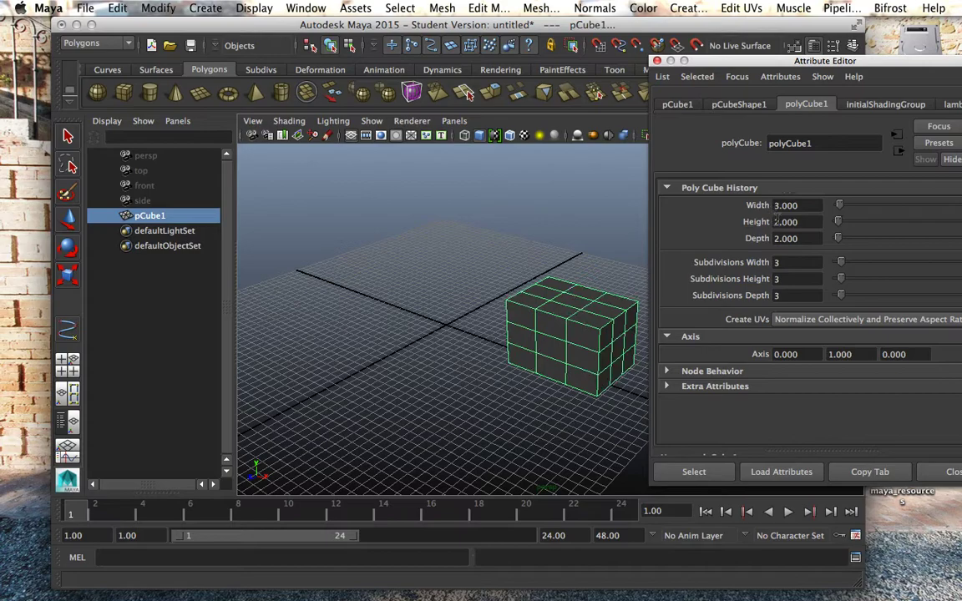
{"action": "left_click", "coordinate": [776, 222]}
{"action": "key", "text": "Return"}
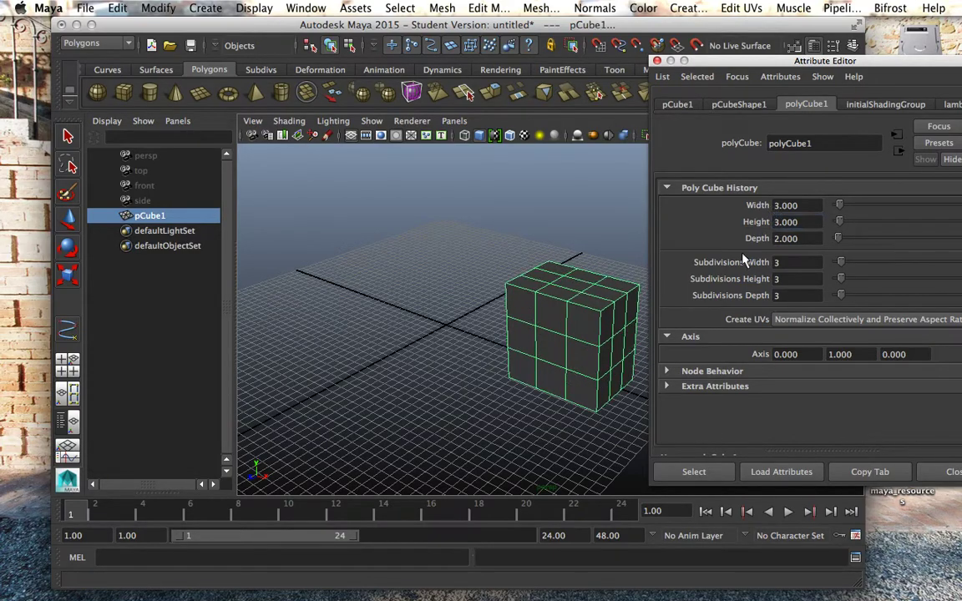
{"action": "left_click", "coordinate": [776, 238]}
{"action": "type", "text": "3"}
{"action": "key", "text": "Return"}
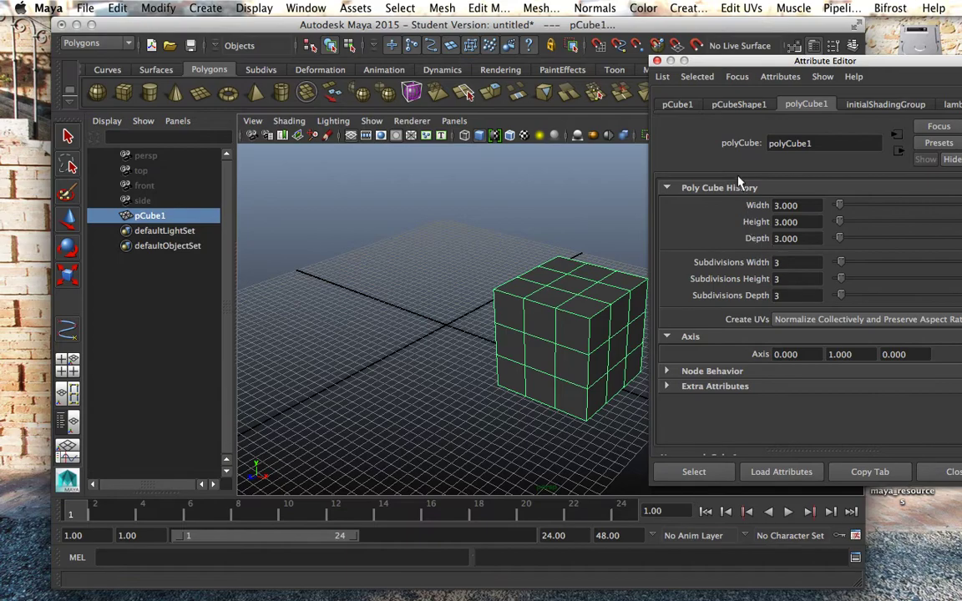
{"action": "left_click", "coordinate": [657, 61]}
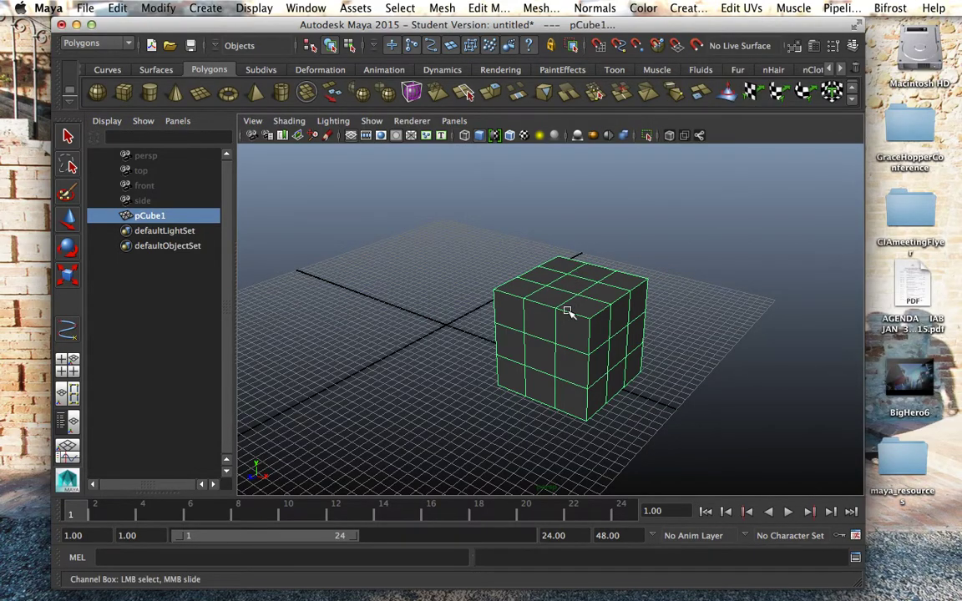
Step: Delete pCube1 and bring up Create > Polygon Primitives
{"action": "key", "text": "Delete"}
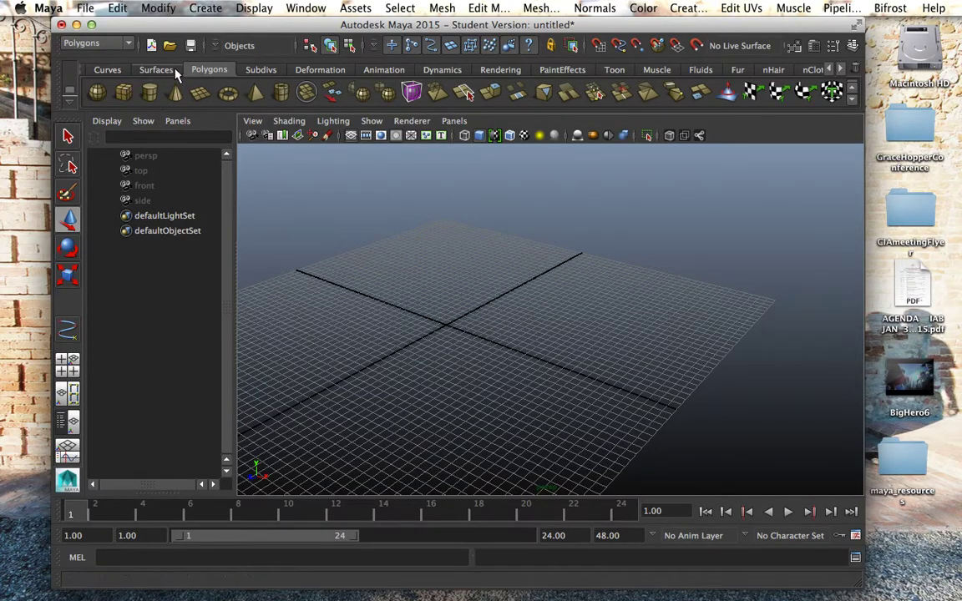
{"action": "left_click", "coordinate": [213, 12]}
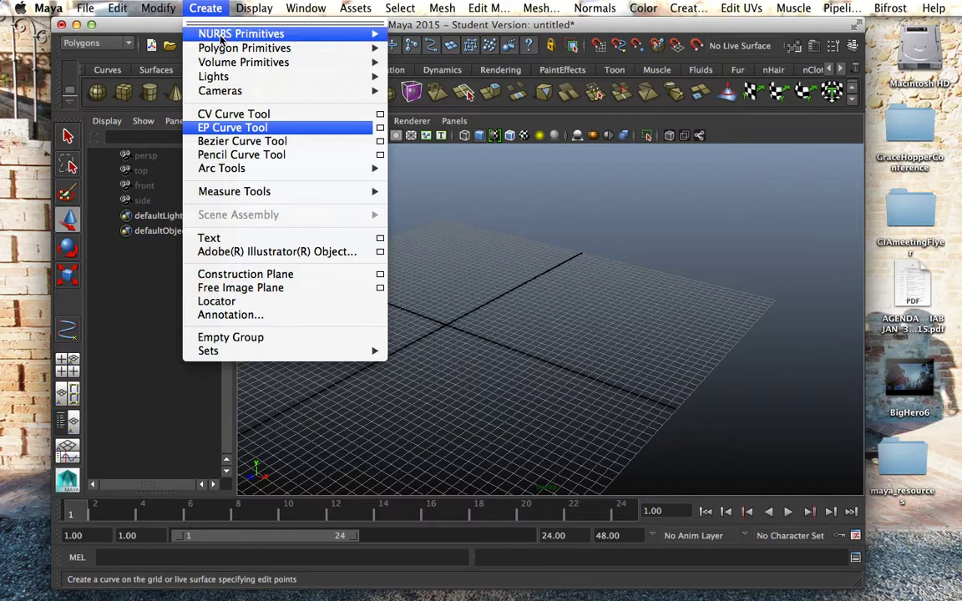
{"action": "mouse_move", "coordinate": [204, 48]}
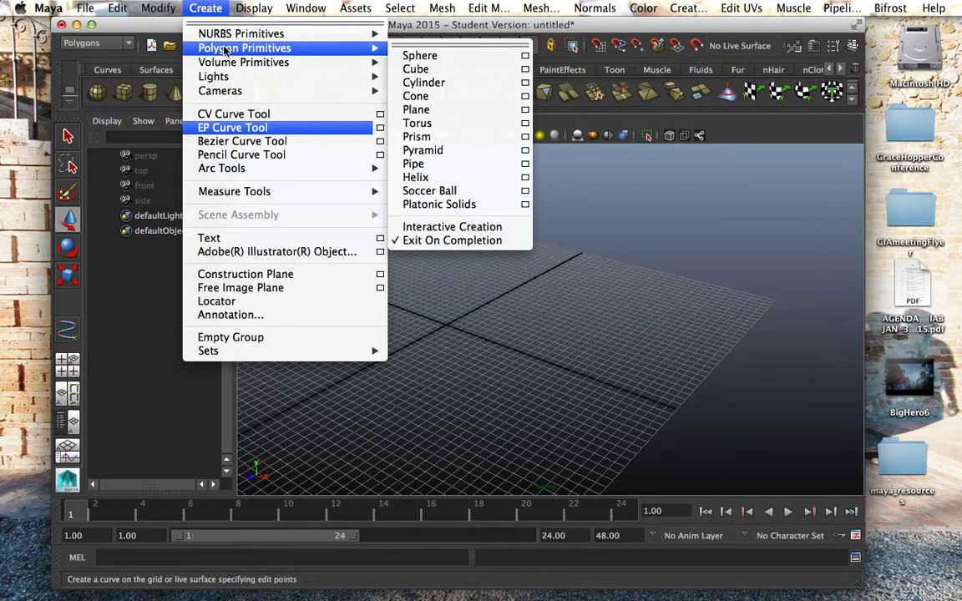
Step: Create a flat 2 × 0.25 × 2 cube with single divisions from Polygon Cube Options
{"action": "left_click", "coordinate": [526, 70]}
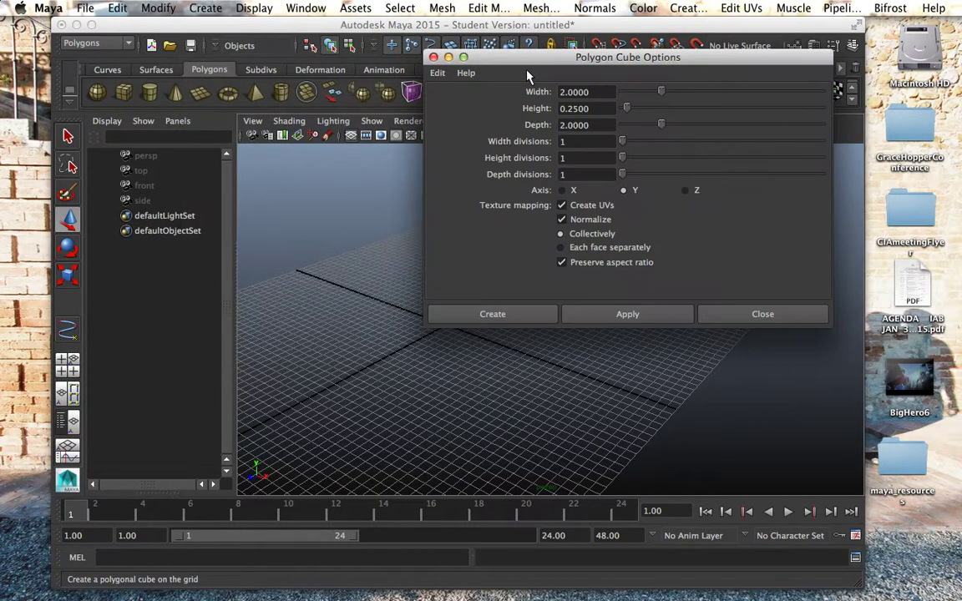
{"action": "left_click_drag", "start_coordinate": [536, 60], "coordinate": [626, 141]}
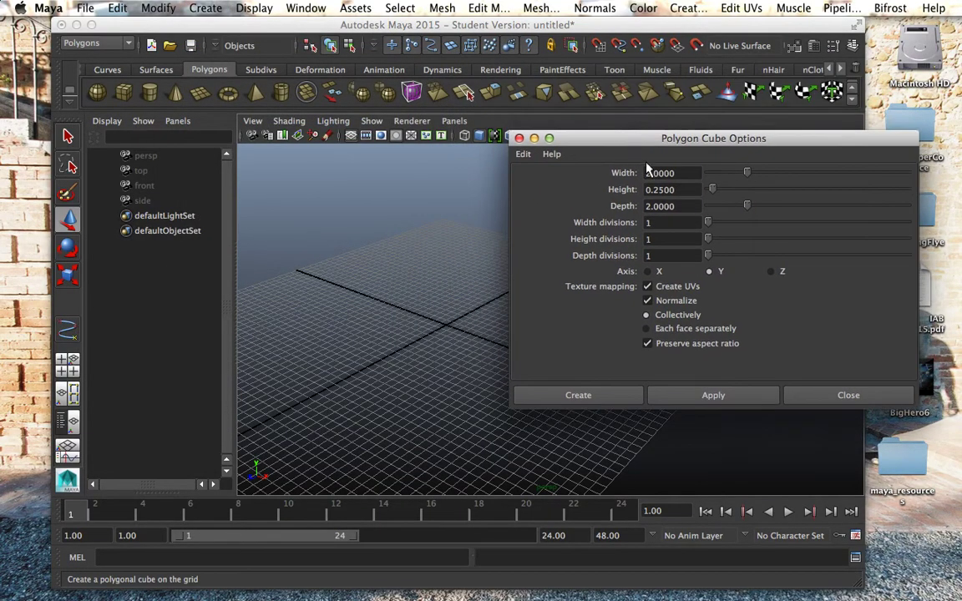
{"action": "left_click_drag", "start_coordinate": [677, 173], "coordinate": [634, 188]}
{"action": "key", "text": "Tab"}
{"action": "left_click_drag", "start_coordinate": [663, 222], "coordinate": [636, 222]}
{"action": "left_click", "coordinate": [590, 397]}
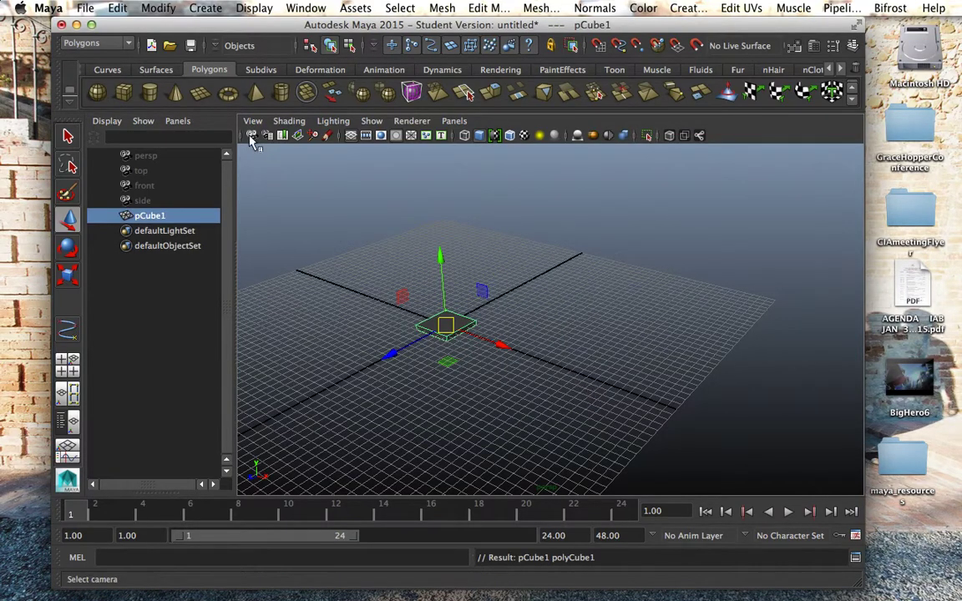